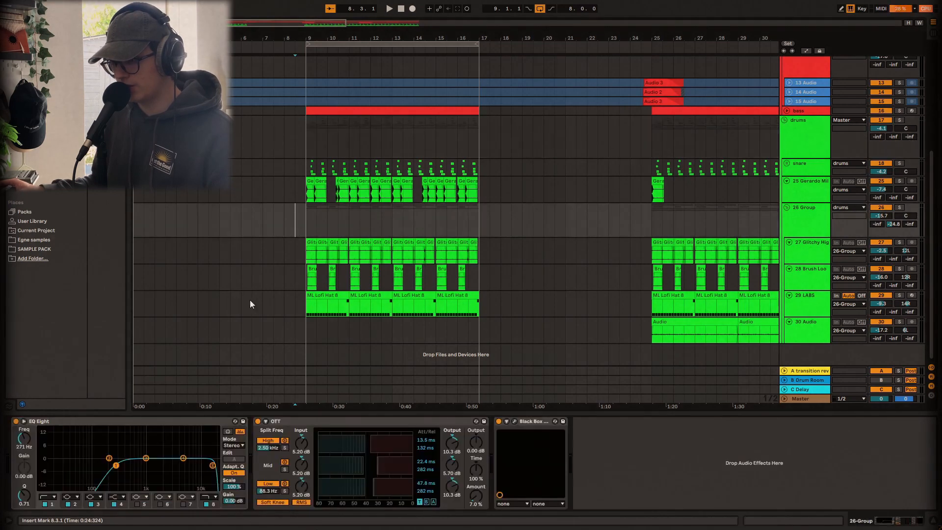
- Play the drums group and expand the snare group to examine its layered clips
{"action": "left_click", "coordinate": [804, 138]}
{"action": "key", "text": "space"}
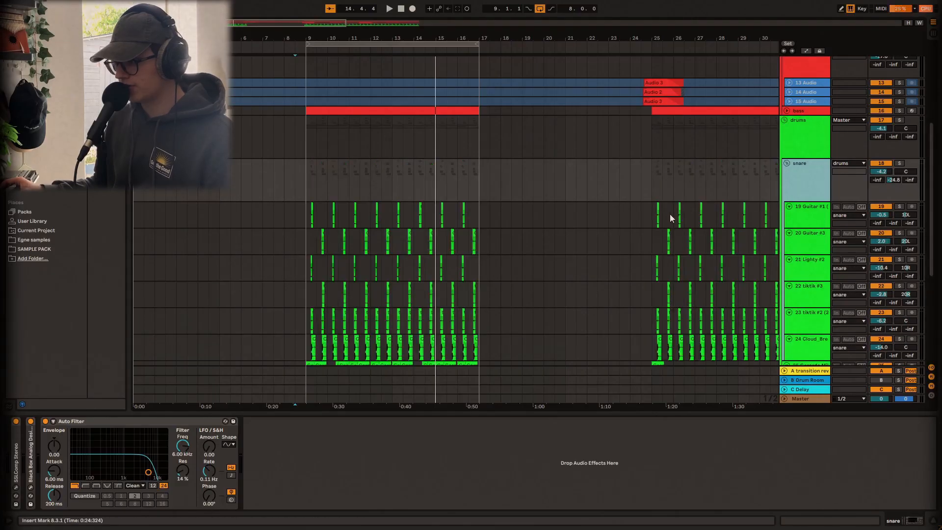
{"action": "scroll", "coordinate": [672, 219], "scroll_direction": "down", "scroll_amount": 4}
{"action": "left_click", "coordinate": [309, 200]}
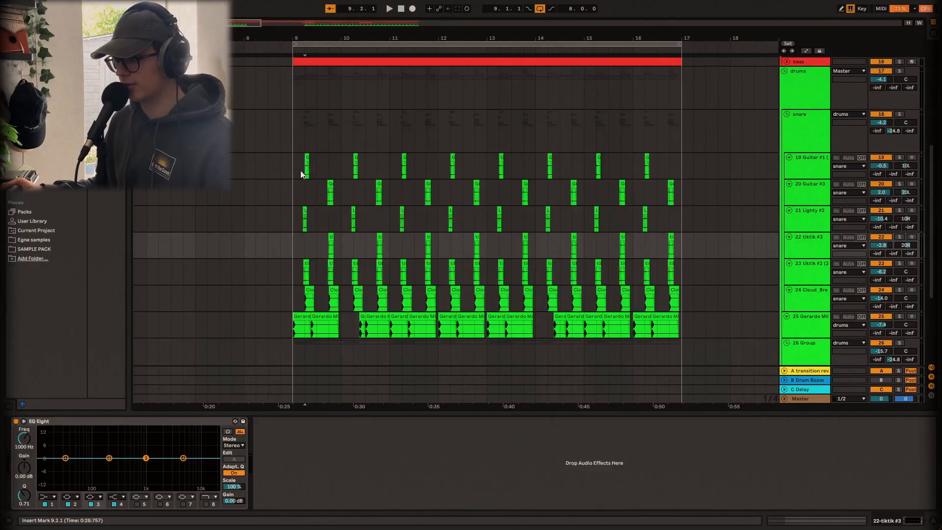
- Audition the Guitar #1 and Lighty #2 snare layers one at a time in solo from around bar 9.2
{"action": "left_click", "coordinate": [300, 170]}
{"action": "scroll", "coordinate": [558, 206], "scroll_direction": "left", "scroll_amount": 5}
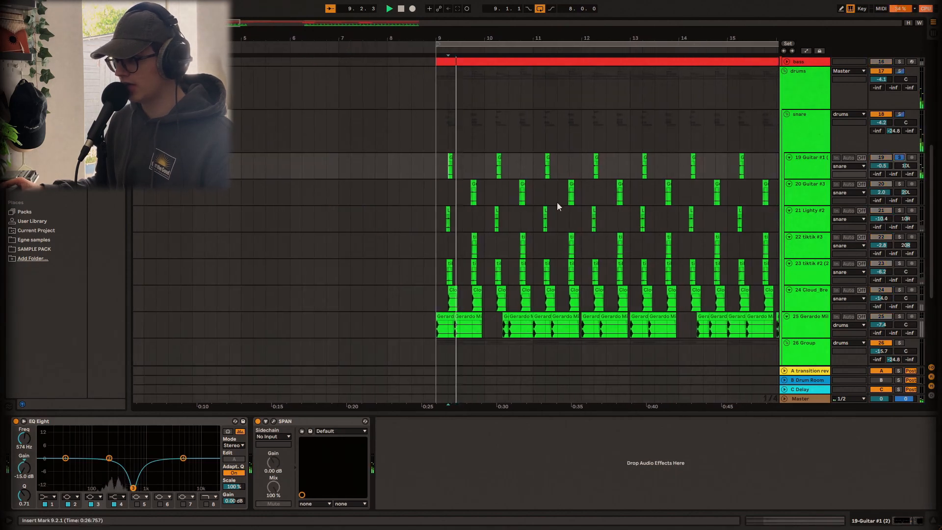
{"action": "key", "text": "space"}
{"action": "left_click", "coordinate": [445, 219]}
{"action": "left_click", "coordinate": [900, 211]}
{"action": "key", "text": "space"}
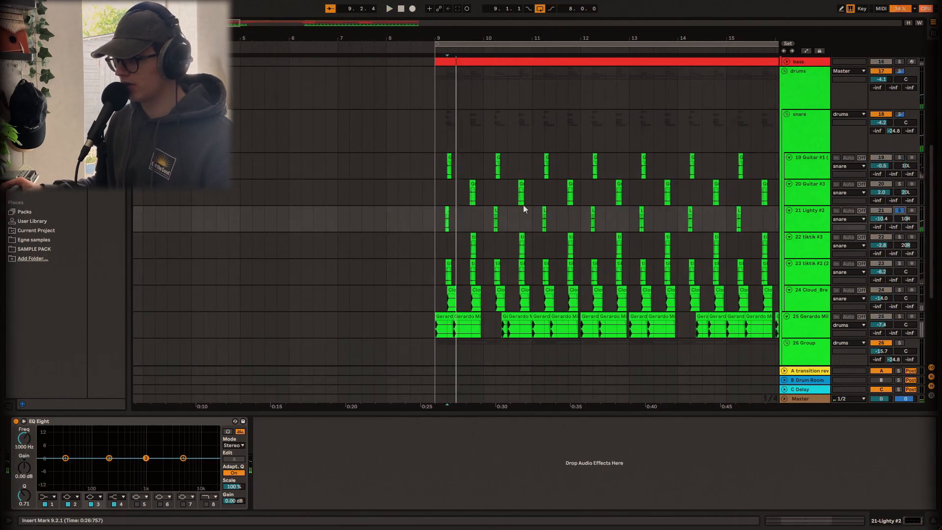
- Audition the Guitar #3 and tiktik #3 snare layers in solo from around bar 9.4
{"action": "left_click", "coordinate": [471, 204]}
{"action": "left_click", "coordinate": [900, 185]}
{"action": "key", "text": "space"}
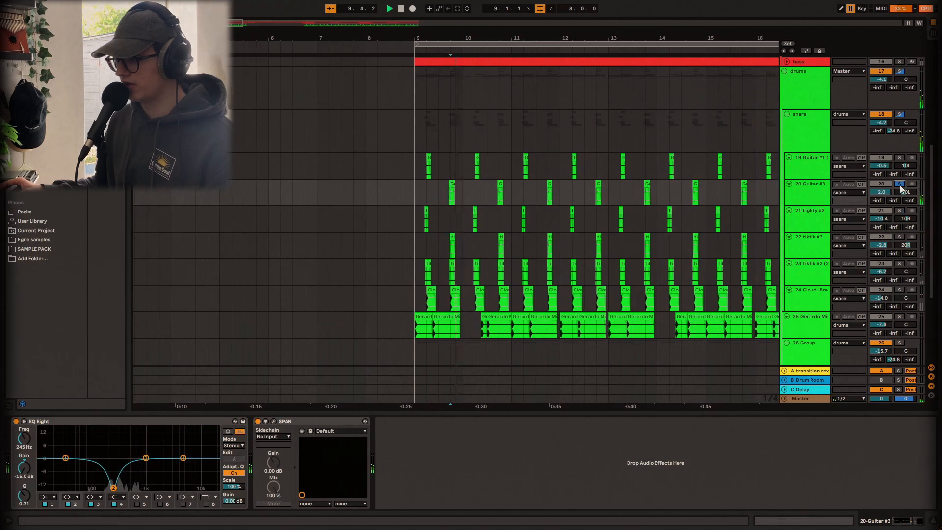
{"action": "key", "text": "space"}
{"action": "left_click", "coordinate": [900, 237]}
{"action": "key", "text": "space"}
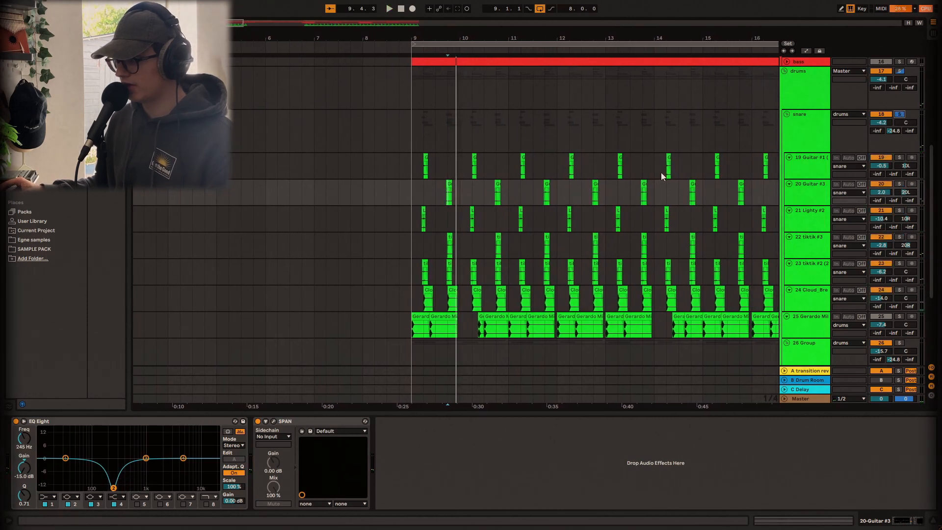
{"action": "scroll", "coordinate": [661, 177], "scroll_direction": "right", "scroll_amount": 5}
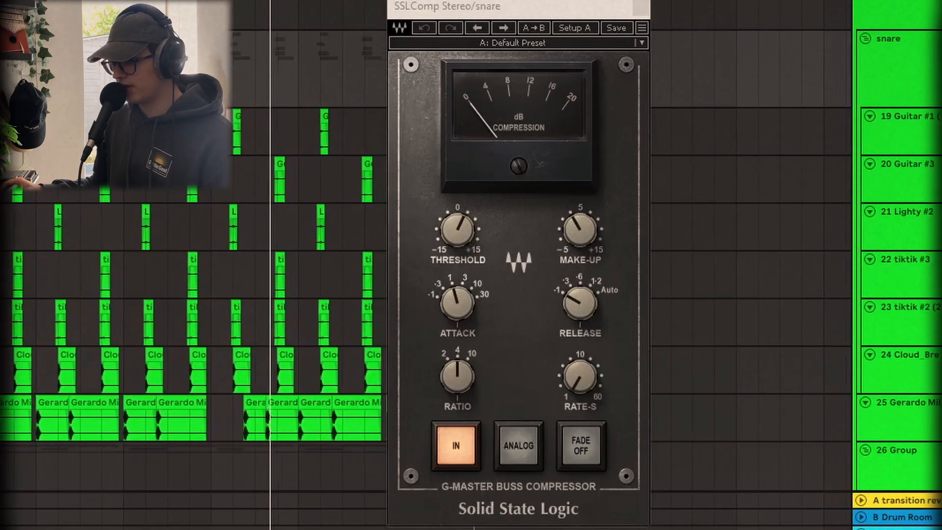
- Remove the fade-in from the first kickSoft clip and play the kick from the start of bar 9
{"action": "left_click", "coordinate": [236, 528]}
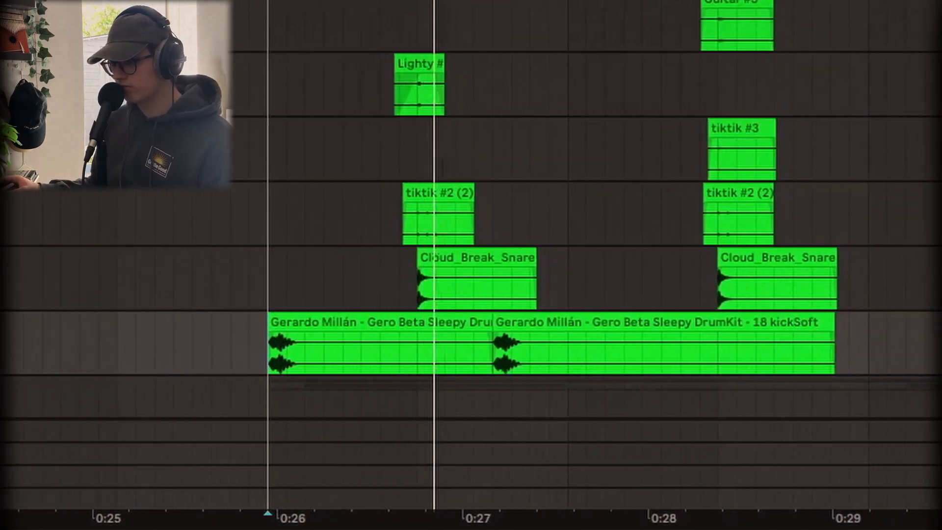
{"action": "key", "text": "space"}
{"action": "key", "text": "plus"}
{"action": "key", "text": "plus"}
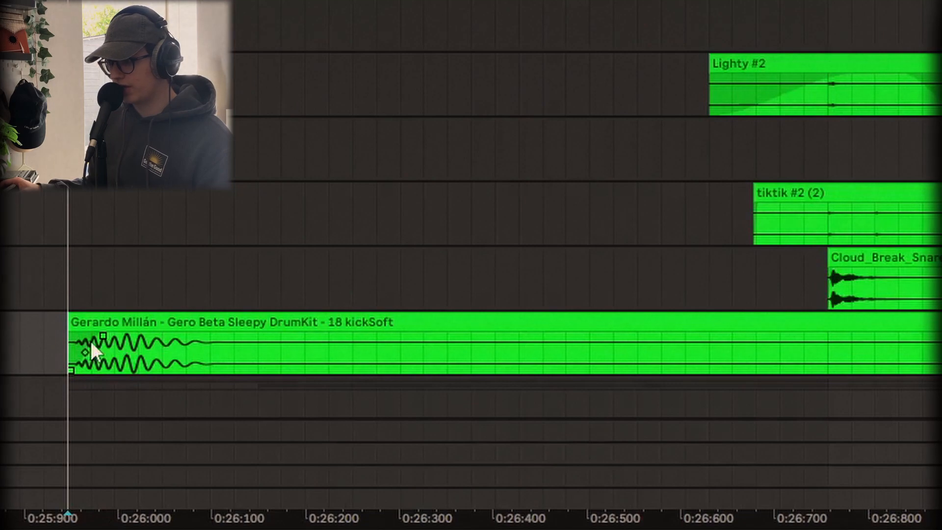
{"action": "key", "text": "minus"}
{"action": "key", "text": "minus"}
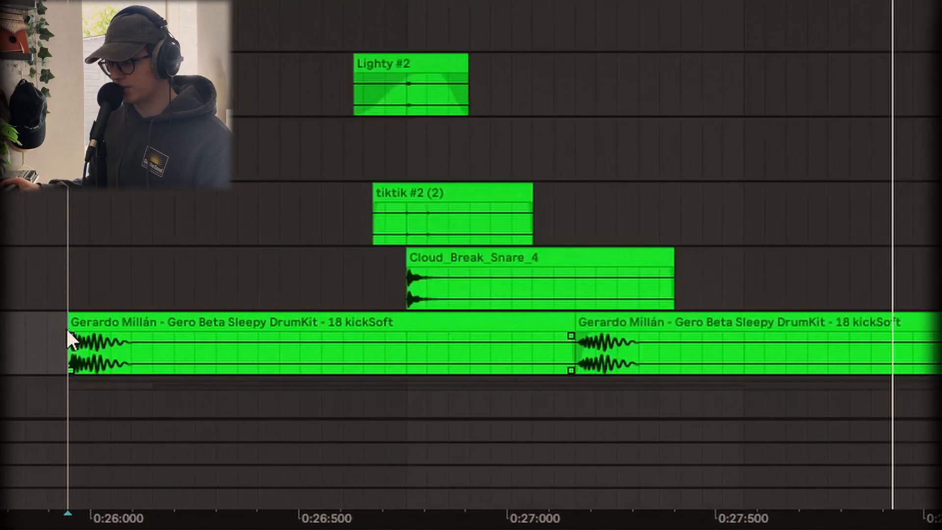
{"action": "left_click", "coordinate": [64, 284]}
{"action": "key", "text": "space"}
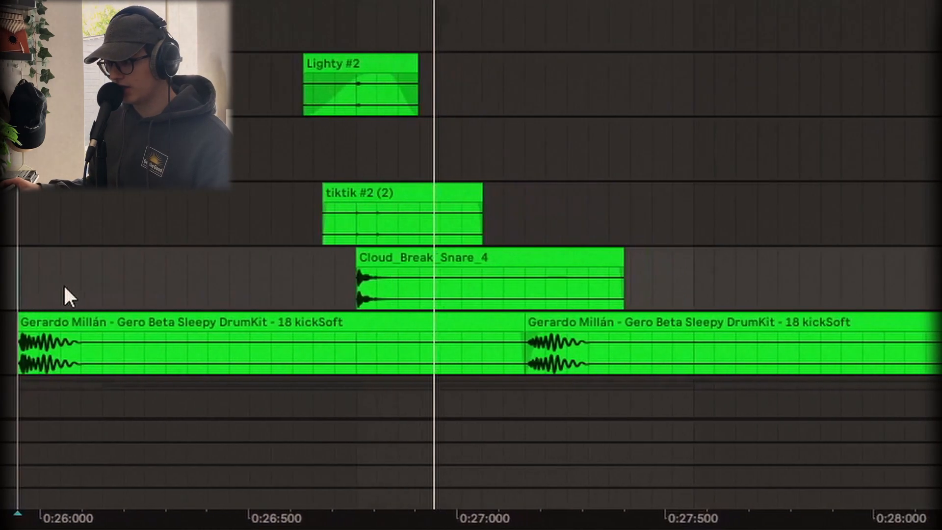
- Restore a fade-in of about 50 ms on the first kickSoft clip and play it back
{"action": "key", "text": "space"}
{"action": "key", "text": "space"}
{"action": "key", "text": "space"}
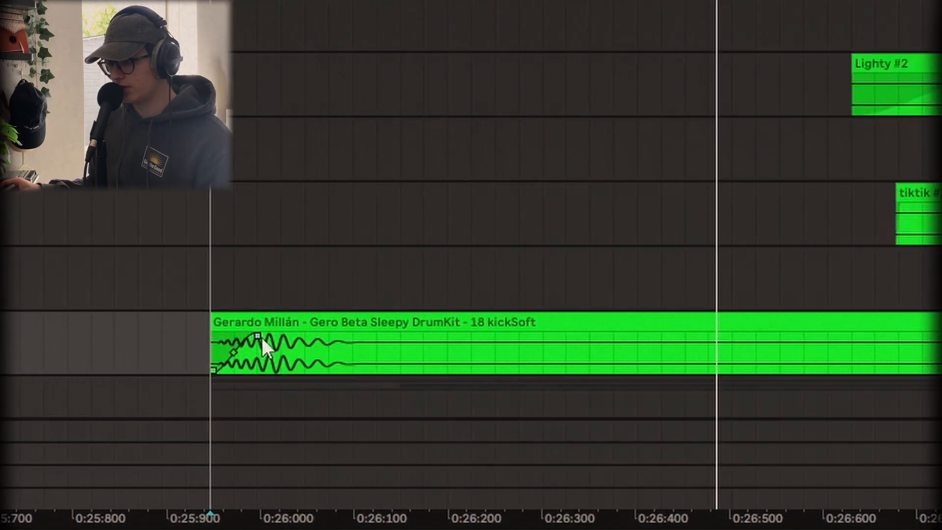
{"action": "key", "text": "minus"}
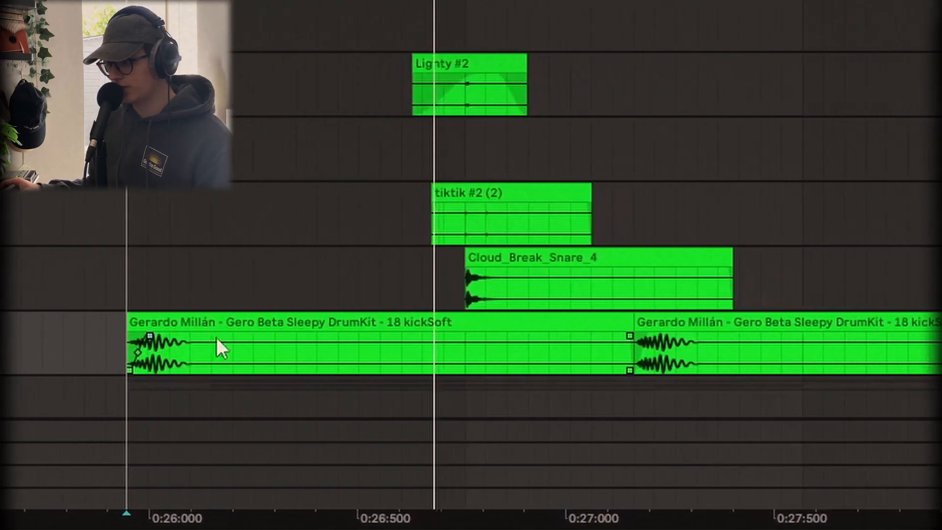
{"action": "key", "text": "space"}
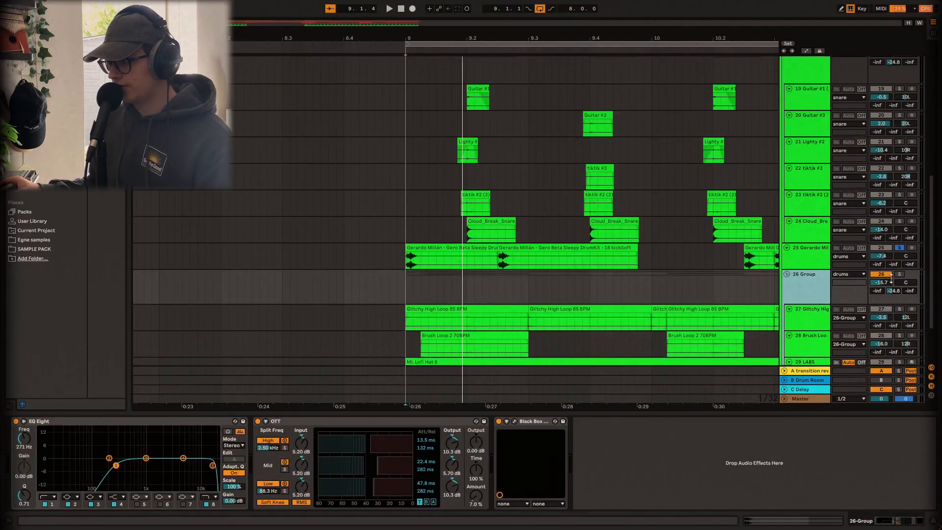
- Audition the 26 Group of hats in solo, followed by its Glitchy High Loop and Brush Loop tracks from bar 9
{"action": "key", "text": "space"}
{"action": "scroll", "coordinate": [615, 285], "scroll_direction": "down", "scroll_amount": 3}
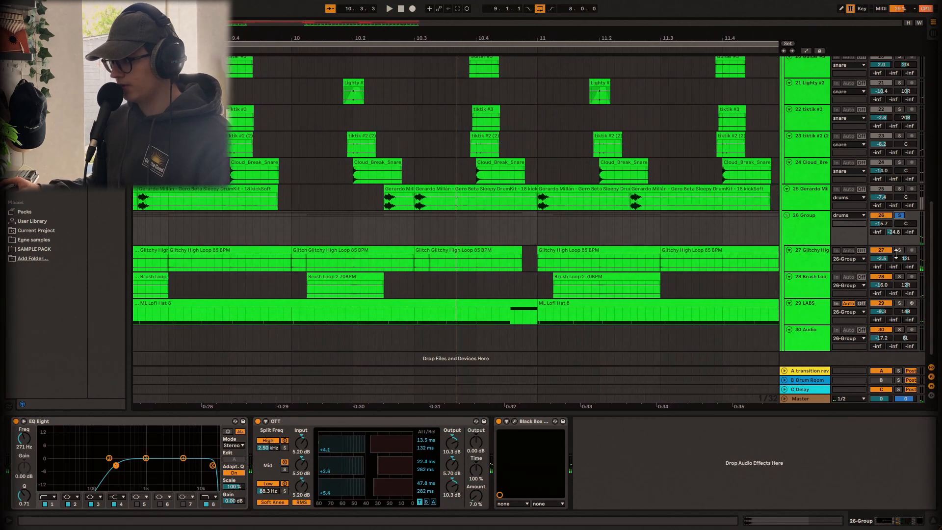
{"action": "scroll", "coordinate": [341, 304], "scroll_direction": "down", "scroll_amount": 3}
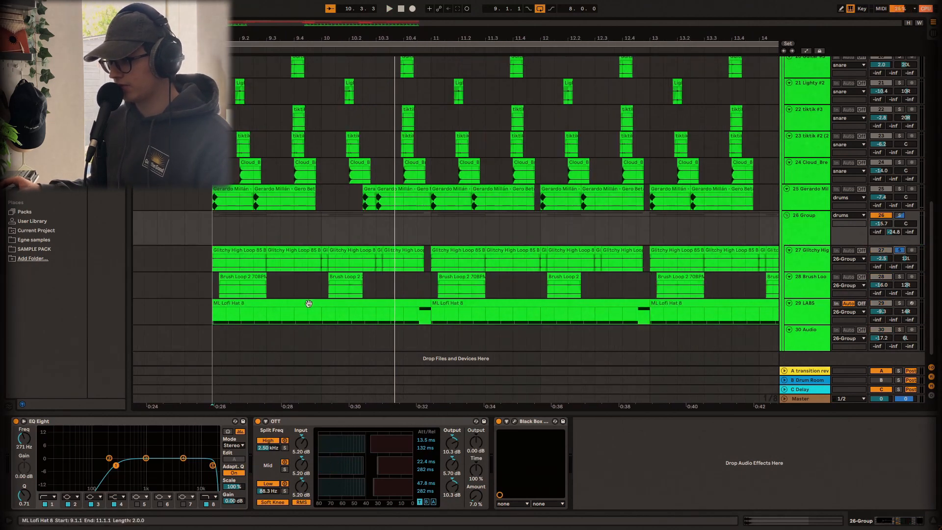
{"action": "left_click", "coordinate": [211, 267]}
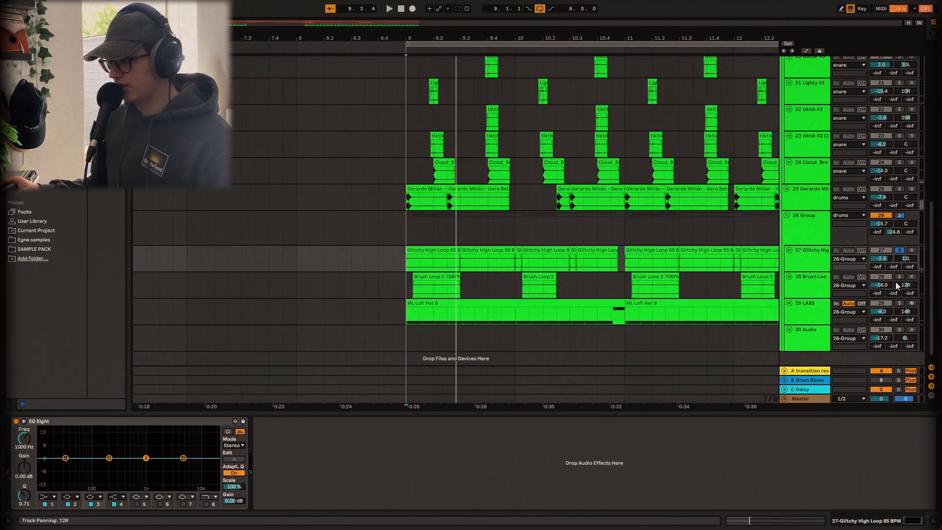
{"action": "left_click", "coordinate": [428, 286]}
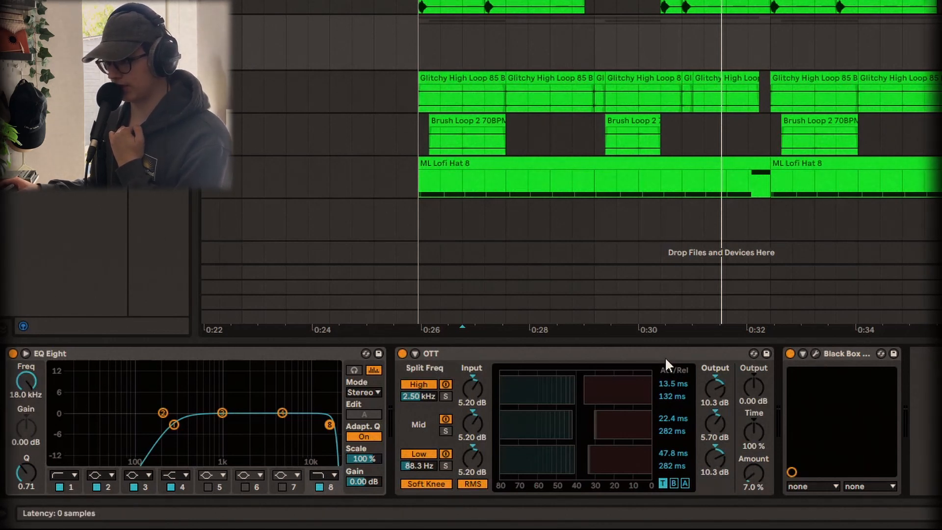
- Open the Black Box HG-2 on the 26 Group, examine its settings during playback, and close it
{"action": "left_click", "coordinate": [816, 354]}
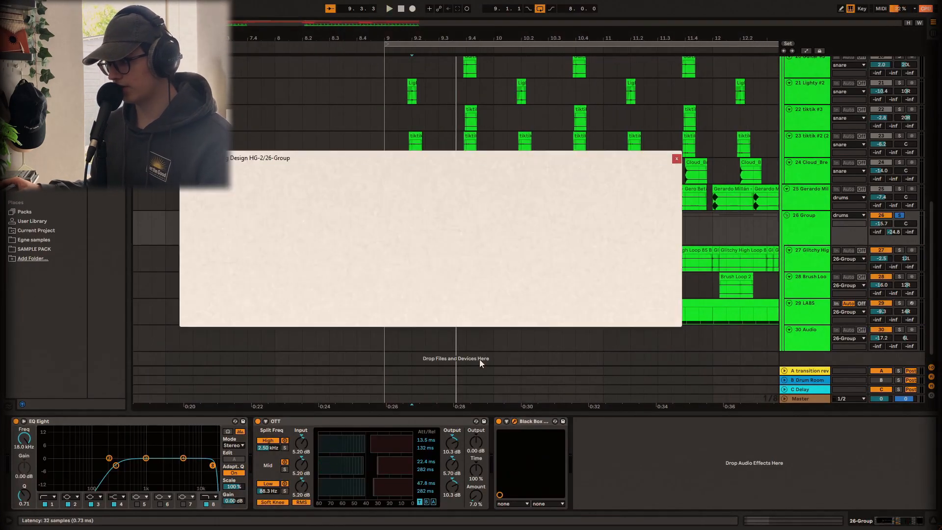
{"action": "left_click_drag", "start_coordinate": [381, 164], "coordinate": [529, 169]}
{"action": "key", "text": "space"}
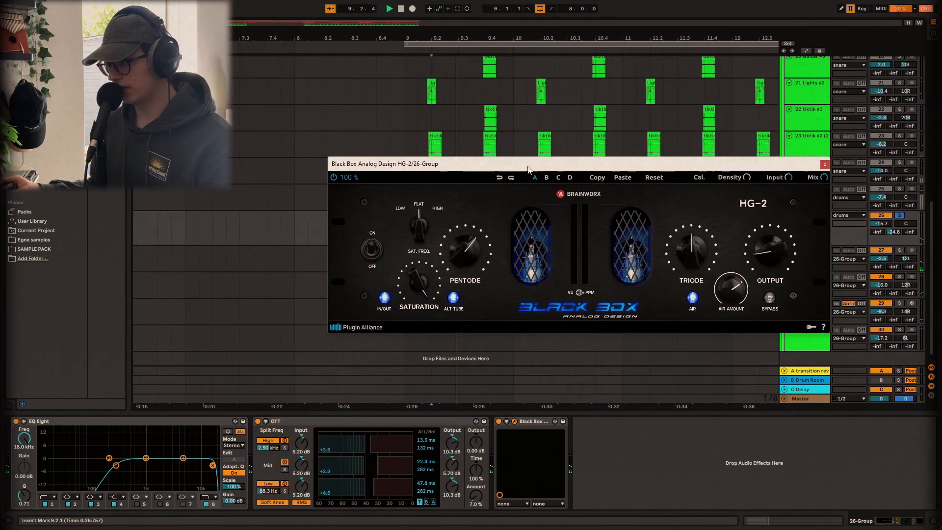
{"action": "left_click", "coordinate": [826, 164]}
{"action": "scroll", "coordinate": [898, 211], "scroll_direction": "down", "scroll_amount": 1}
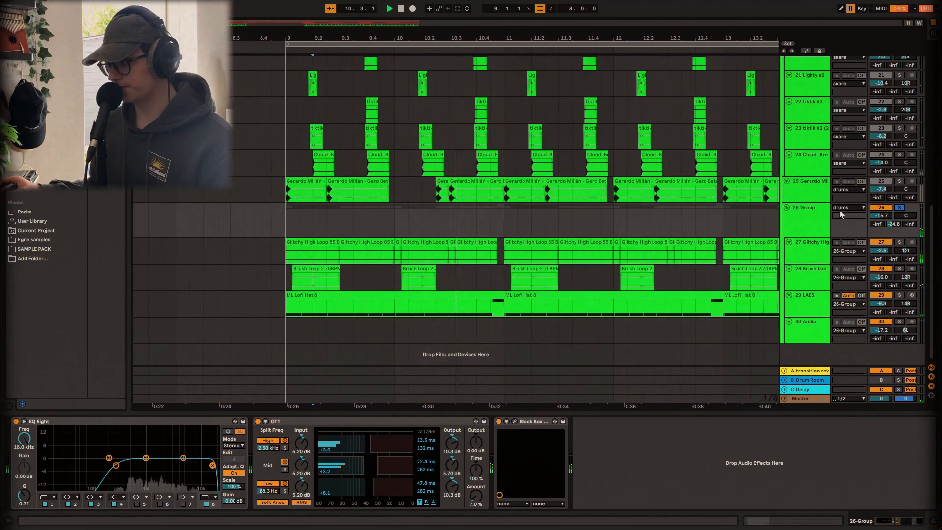
- Take the 26 Group out of solo, solo the whole drums group, and play it from bar 9
{"action": "left_click", "coordinate": [898, 208]}
{"action": "scroll", "coordinate": [890, 191], "scroll_direction": "up", "scroll_amount": 4}
{"action": "left_click", "coordinate": [900, 103]}
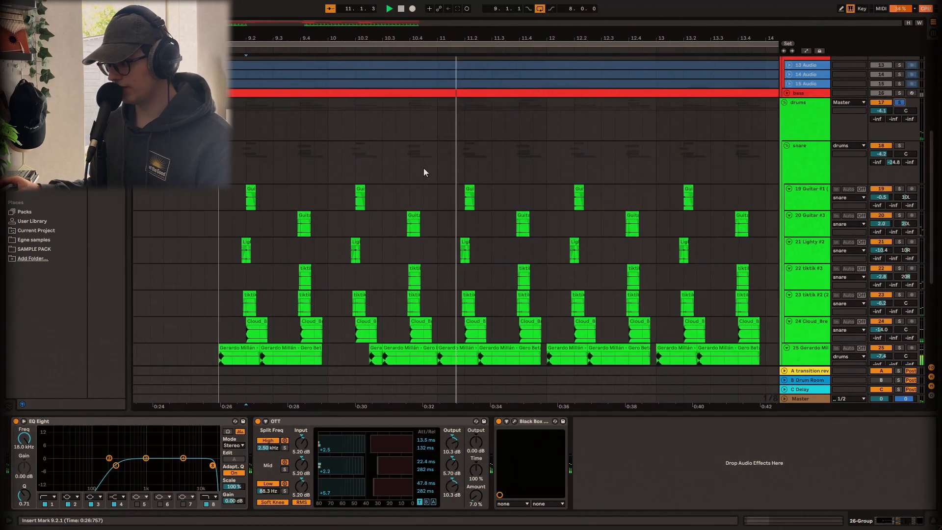
{"action": "scroll", "coordinate": [421, 172], "scroll_direction": "down", "scroll_amount": 3}
{"action": "left_click", "coordinate": [336, 166]}
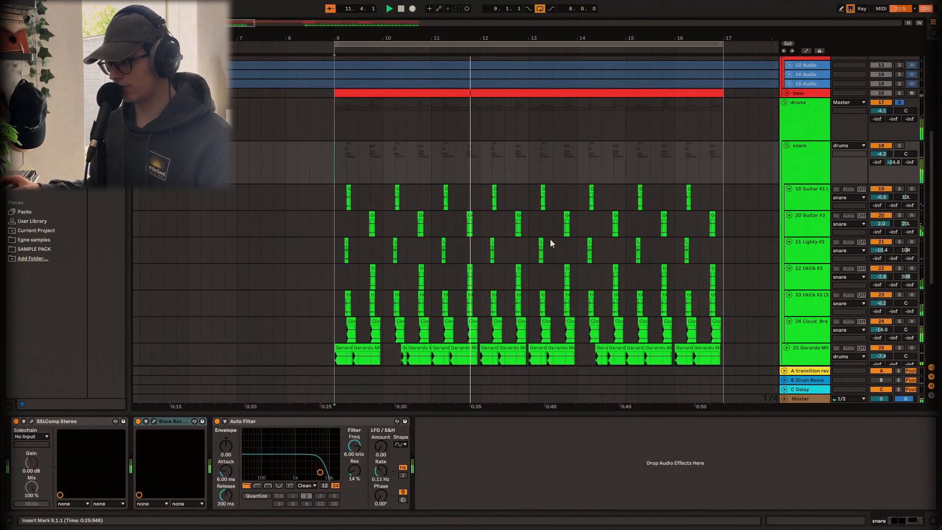
{"action": "scroll", "coordinate": [549, 239], "scroll_direction": "down", "scroll_amount": 3}
{"action": "scroll", "coordinate": [769, 219], "scroll_direction": "up", "scroll_amount": 2}
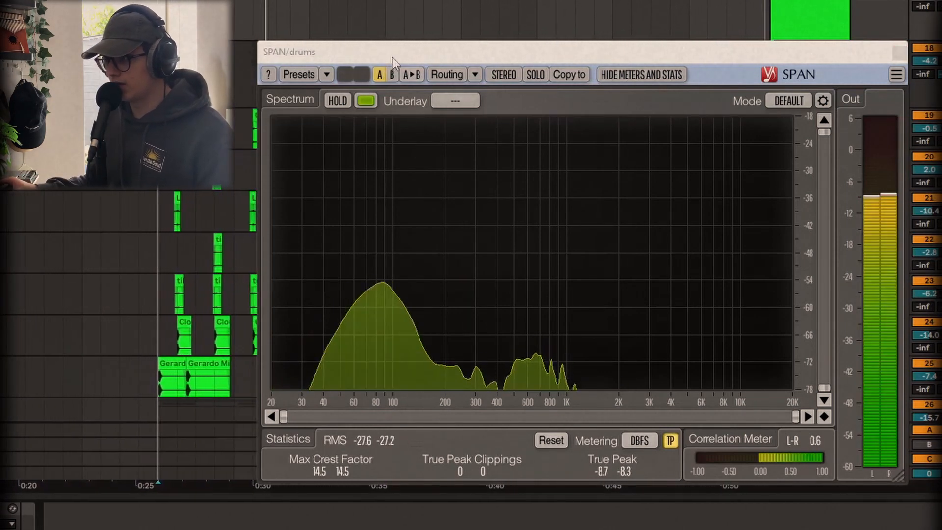
- Play the drums while examining the SPAN spectrum and the SSL G-Master Buss Compressor's gain reduction
{"action": "key", "text": "space"}
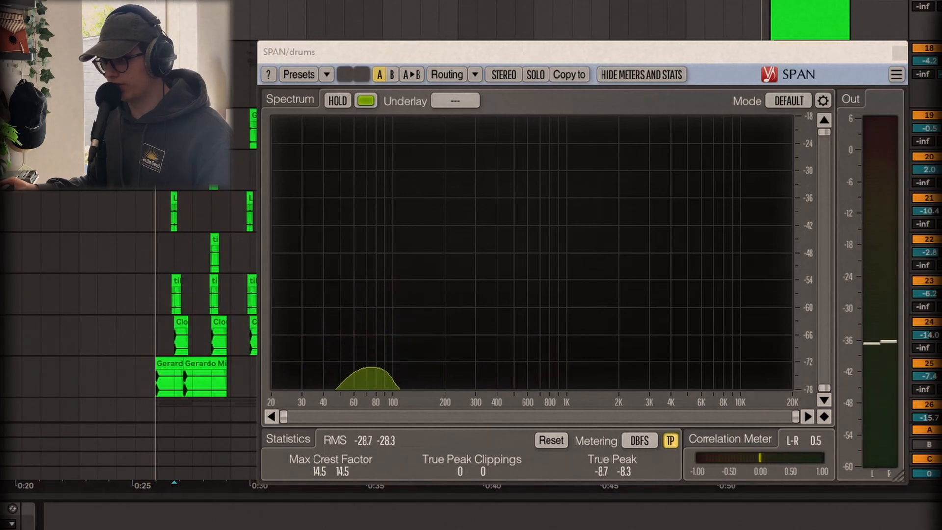
{"action": "key", "text": "space"}
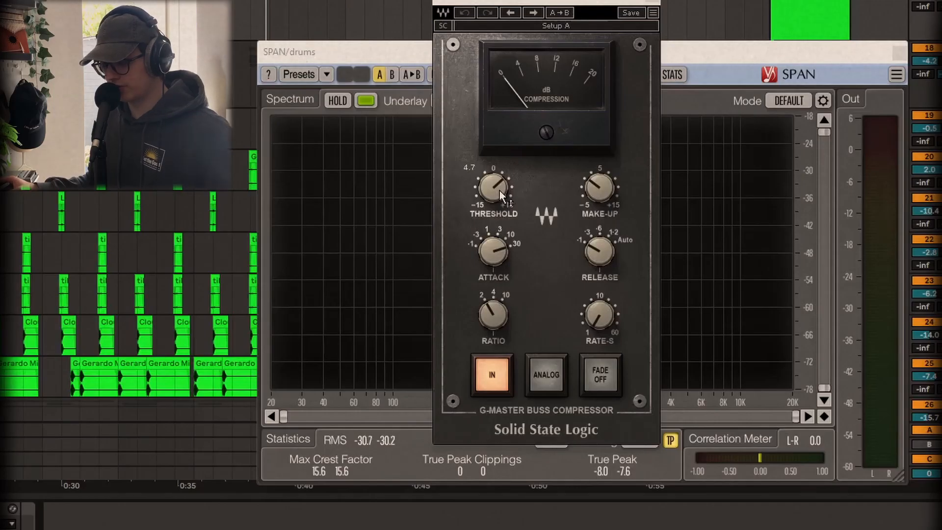
{"action": "key", "text": "space"}
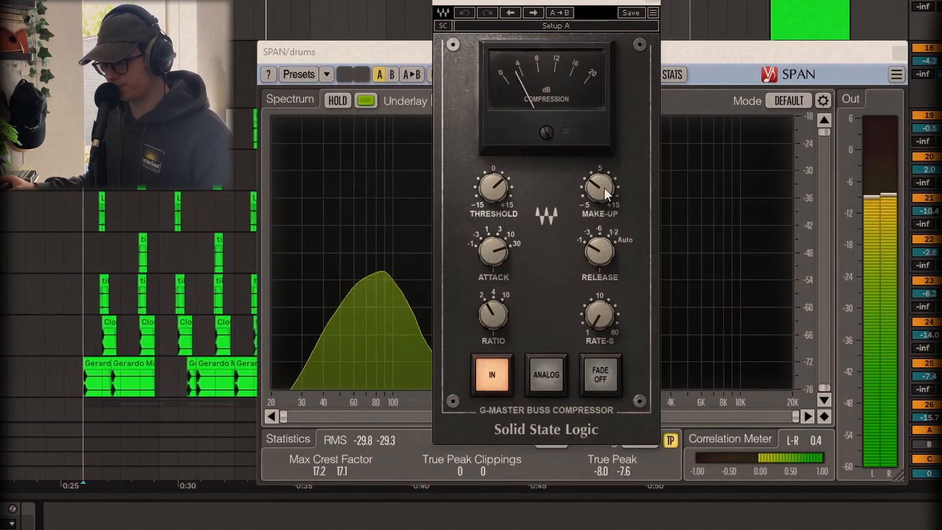
{"action": "mouse_move", "coordinate": [600, 188]}
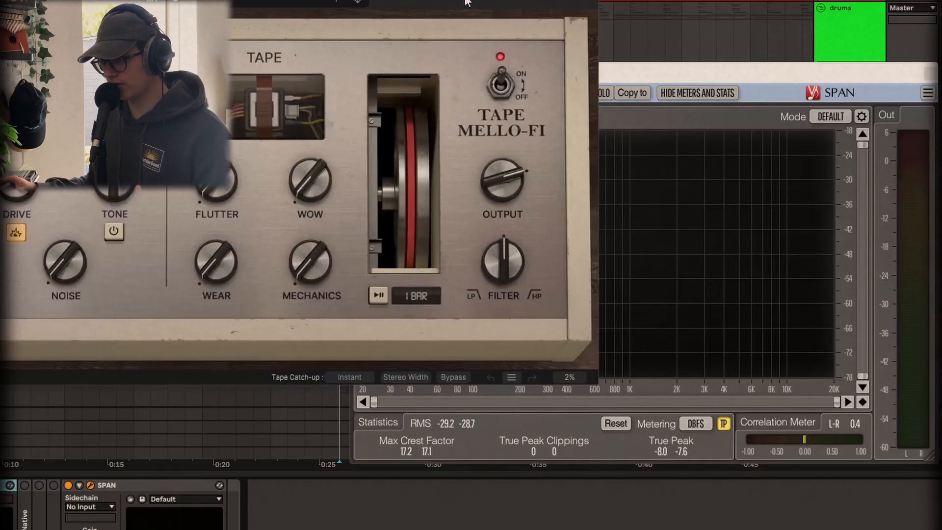
- Examine the settings of Tape MELLO-FI, Oxford Inflator and Little Radiator on the drums group
{"action": "left_click_drag", "start_coordinate": [486, 0], "coordinate": [759, 82]}
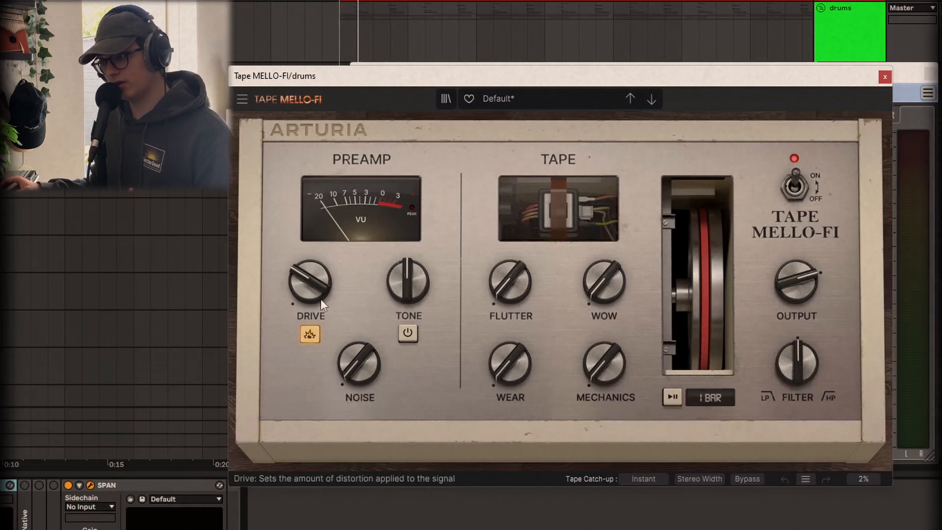
{"action": "mouse_move", "coordinate": [306, 302]}
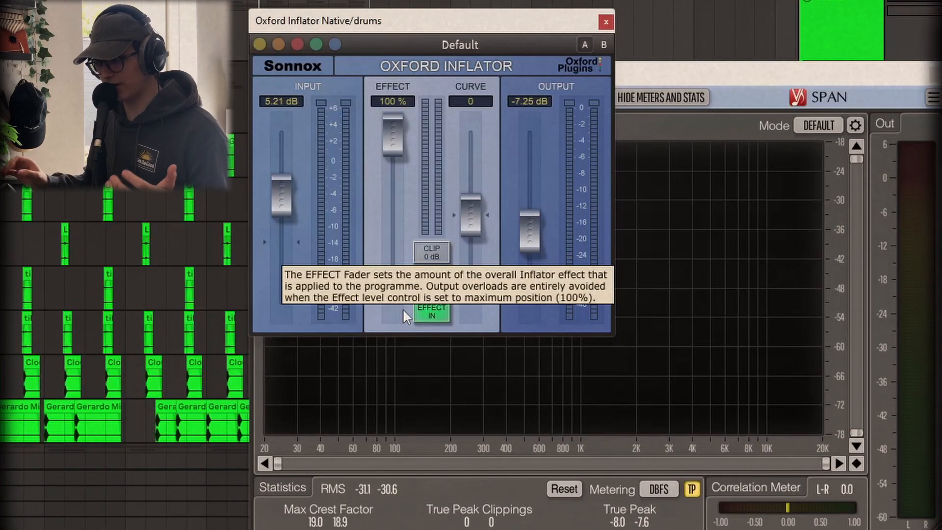
{"action": "left_click", "coordinate": [417, 527]}
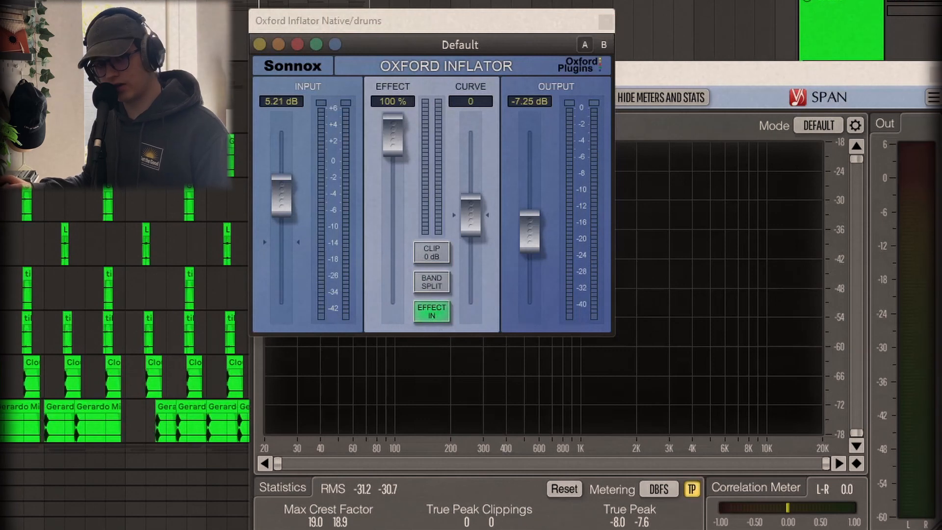
{"action": "left_click_drag", "start_coordinate": [549, 24], "coordinate": [608, 117]}
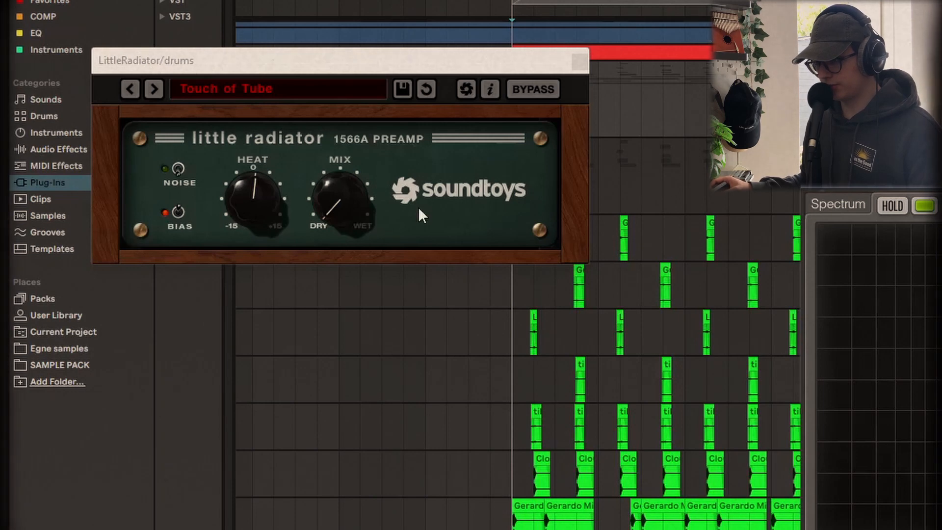
{"action": "left_click", "coordinate": [478, 205]}
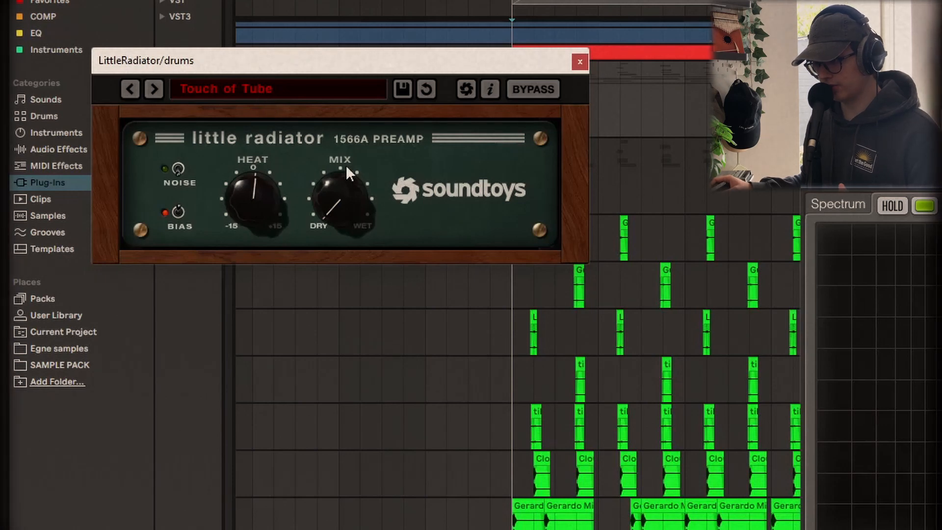
{"action": "key", "text": "space"}
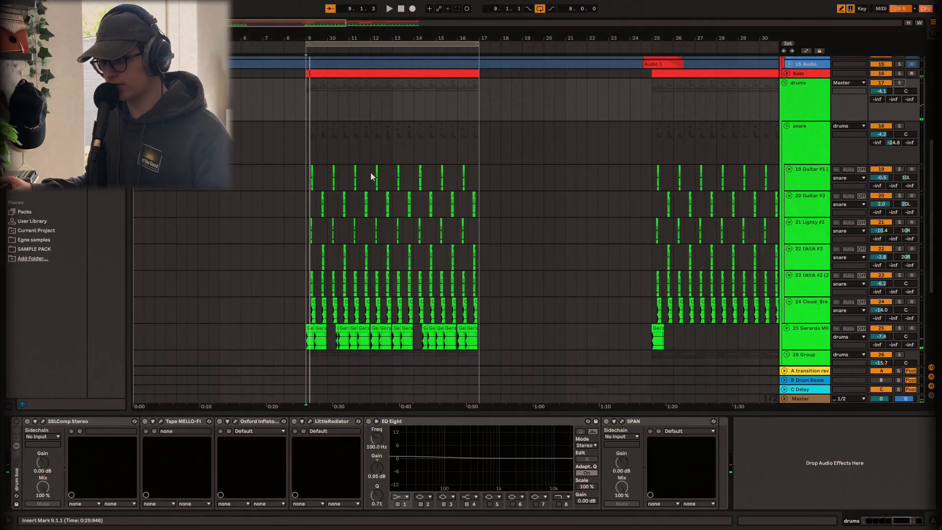
- Play the drums from 8.3.1 and switch on the drum bus effect rack during playback
{"action": "left_click", "coordinate": [293, 104]}
{"action": "key", "text": "space"}
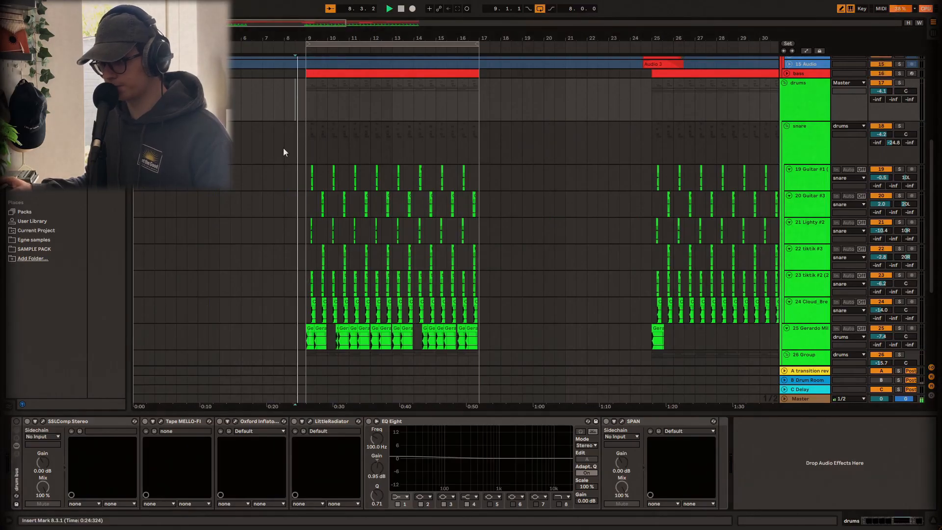
{"action": "left_click", "coordinate": [18, 422]}
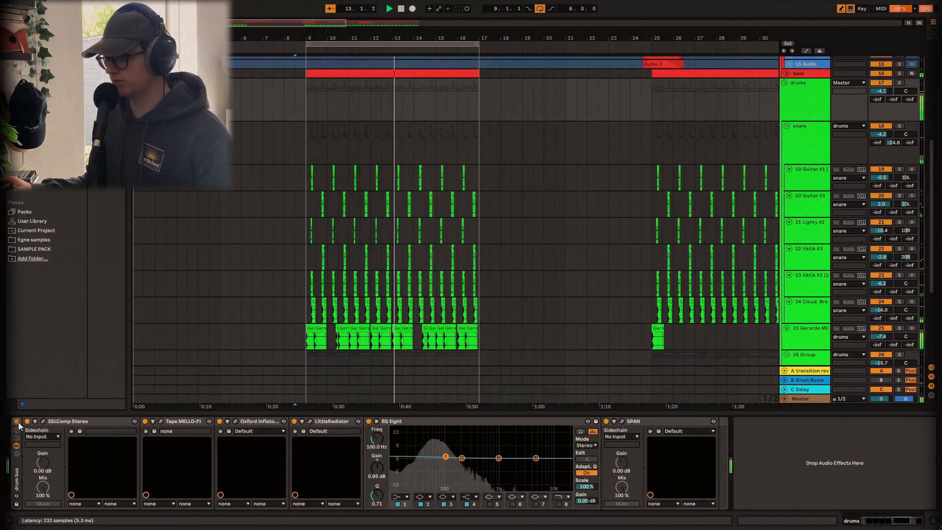